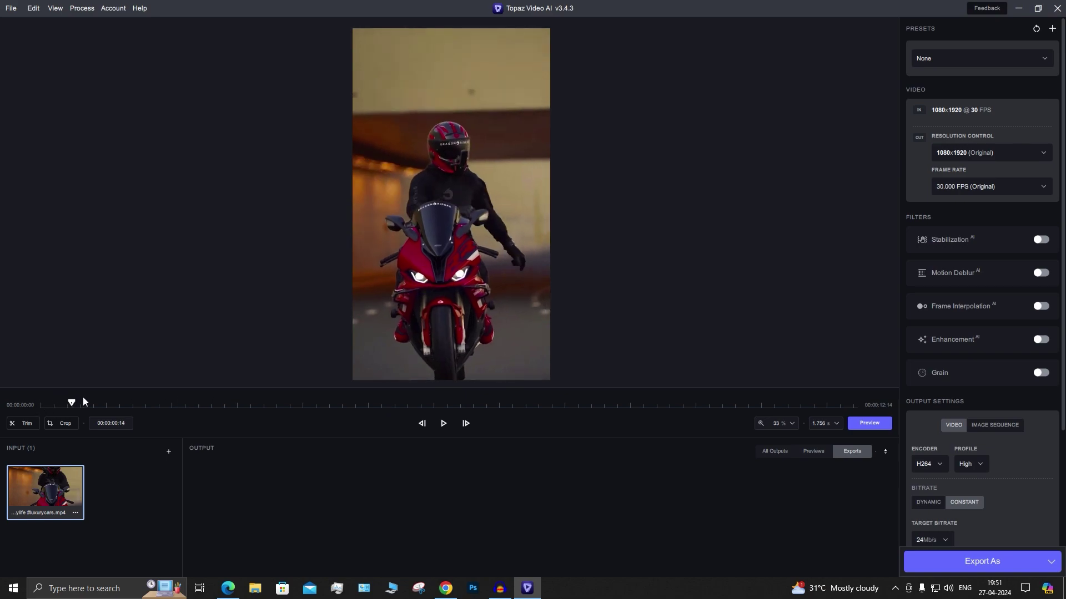
# Scrub the vertical biker clip forward to about 00:00:03:25.
pyautogui.moveTo(42, 404)
pyautogui.mouseDown()
pyautogui.moveTo(292, 403)
pyautogui.moveTo(24, 403)
pyautogui.mouseUp()
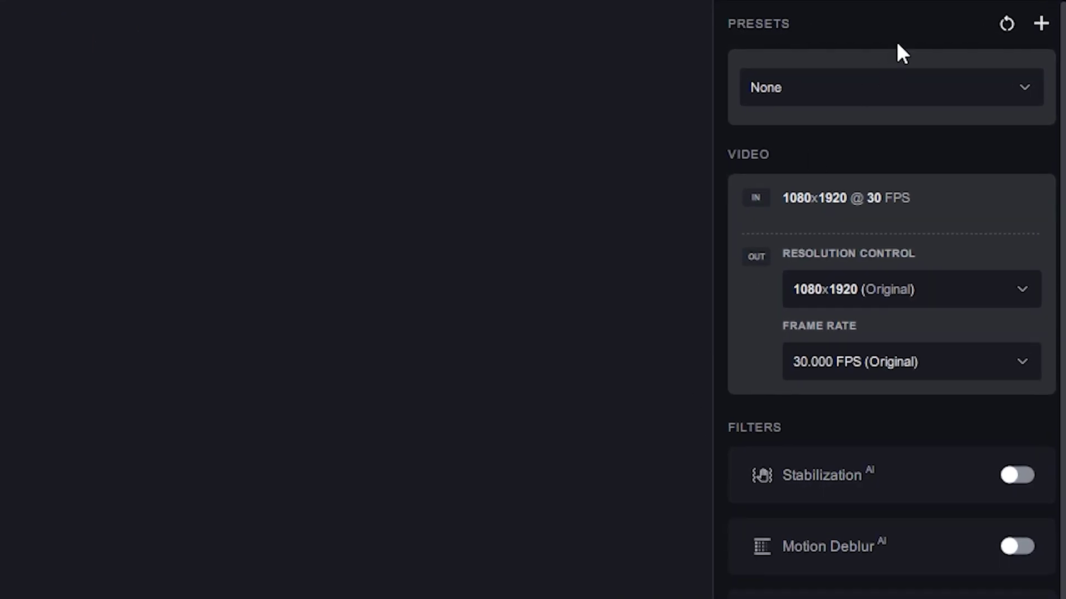
# Apply the Upscale to HD resolution preset with a Custom 1080×1920 output resolution.
pyautogui.click(842, 84)
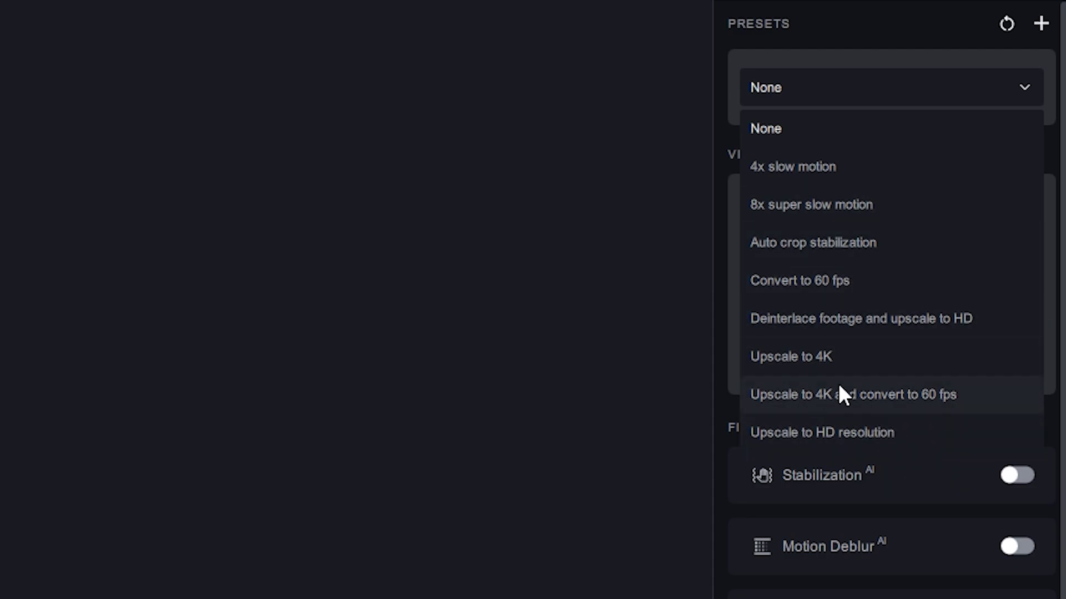
pyautogui.click(852, 431)
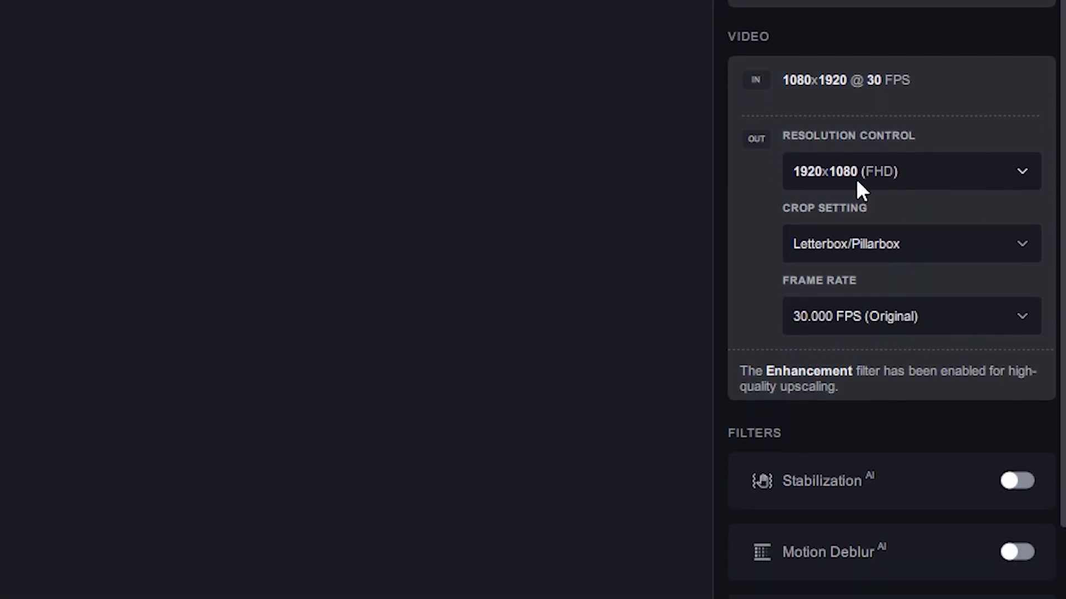
pyautogui.click(856, 175)
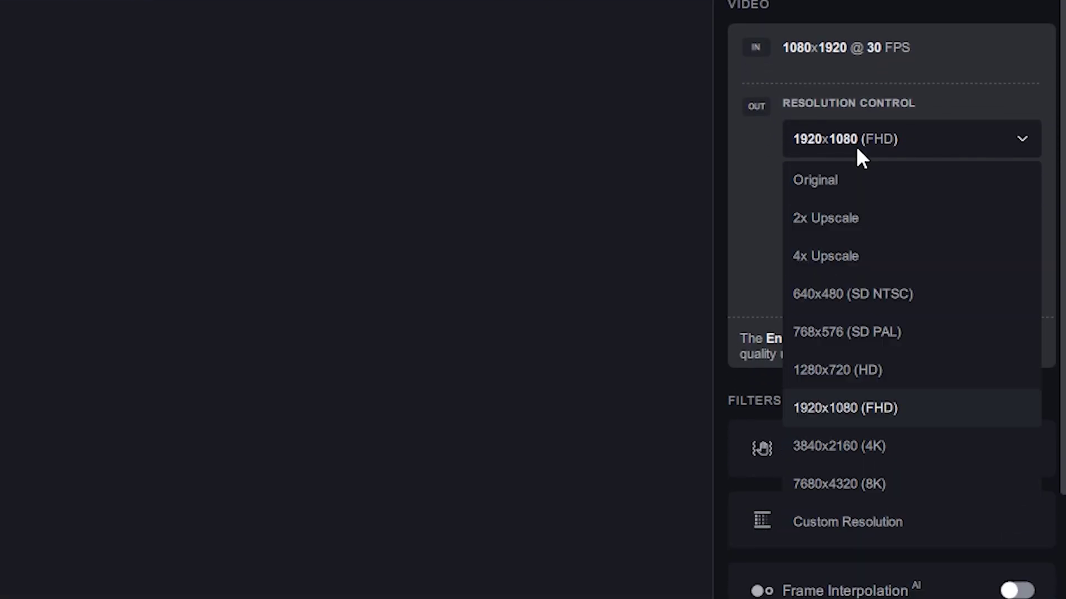
pyautogui.click(849, 518)
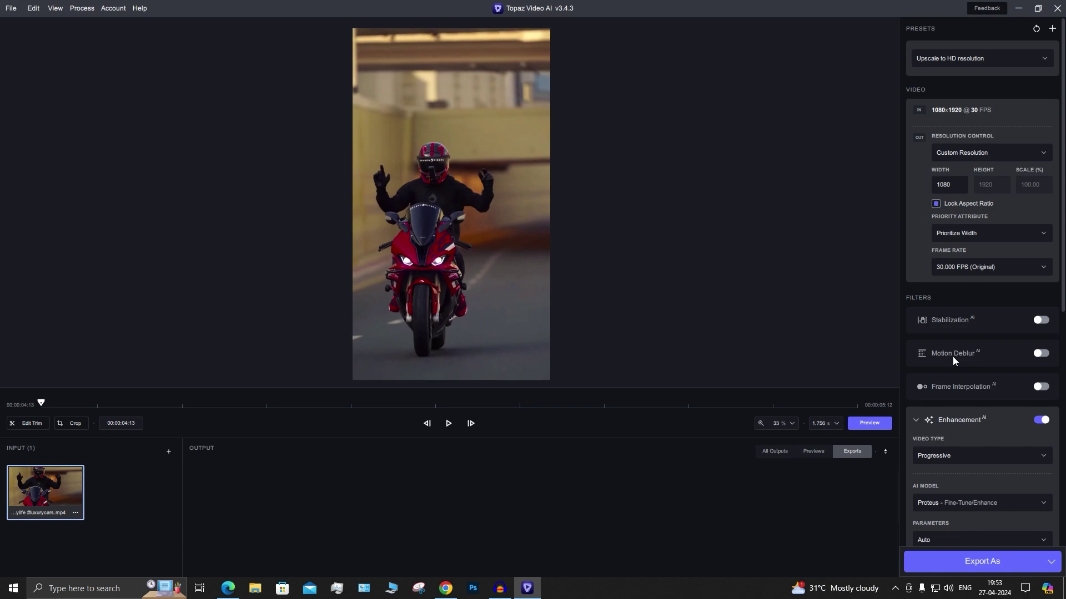
pyautogui.scroll(-4, 977, 375)
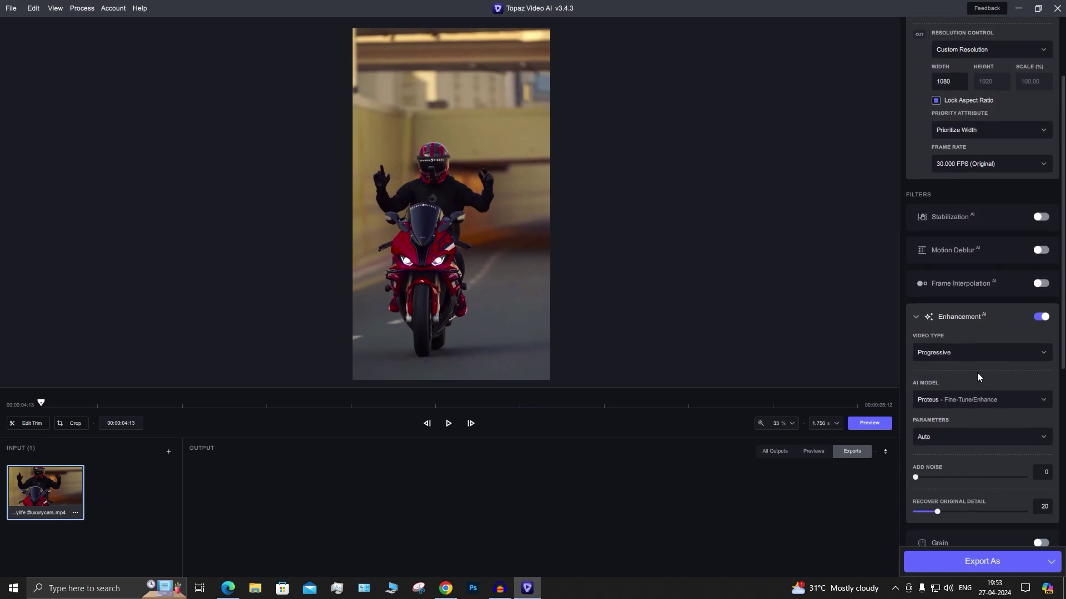
pyautogui.scroll(-2, 982, 324)
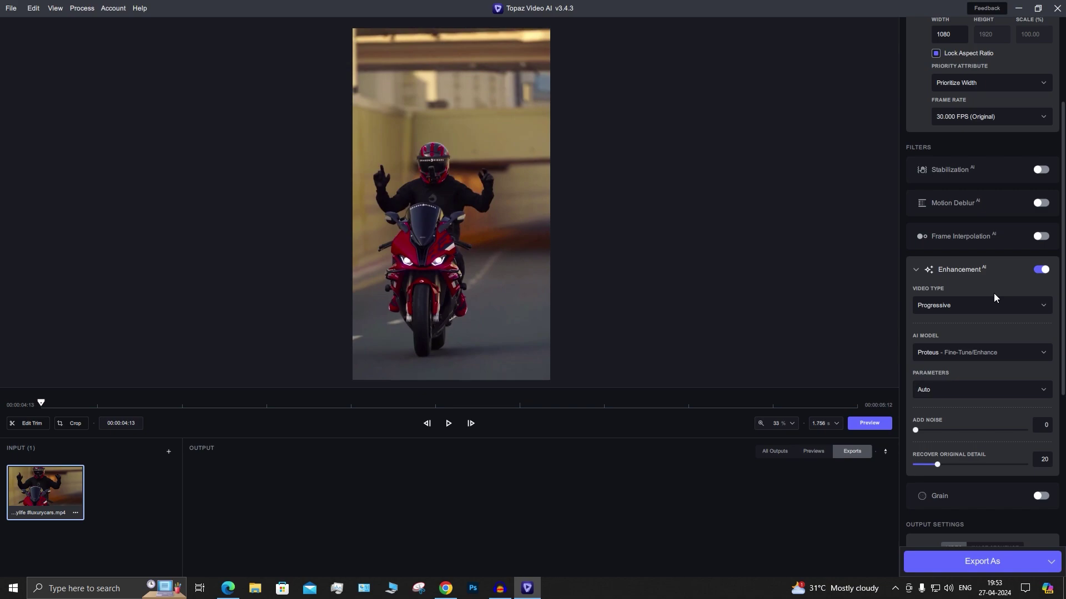
# Confirm Progressive video type and the Proteus model, then set Parameters to Manual.
pyautogui.click(934, 308)
pyautogui.click(947, 320)
pyautogui.click(980, 353)
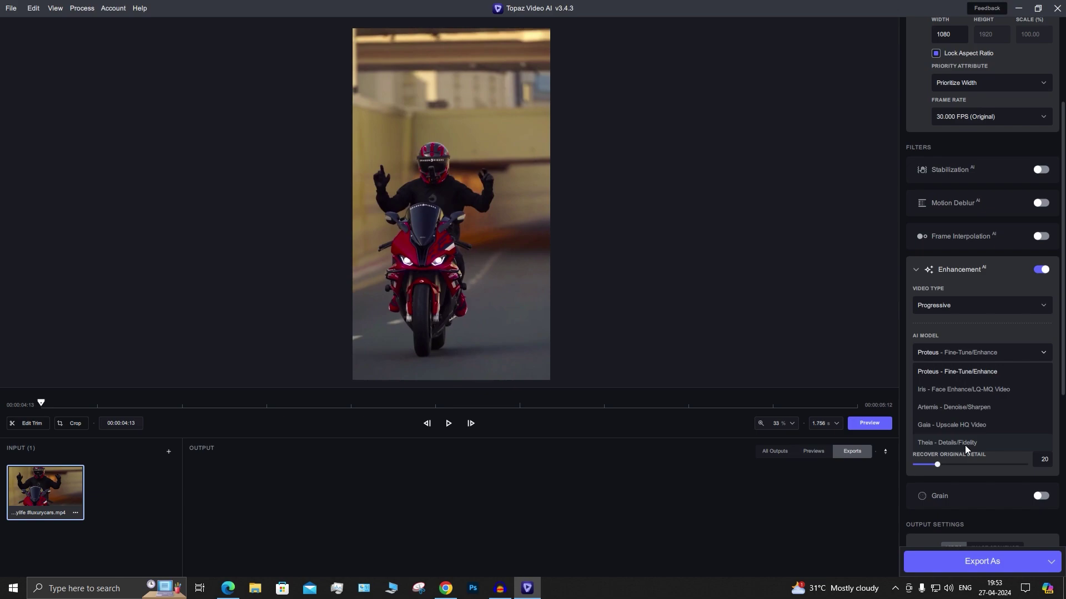
pyautogui.click(977, 353)
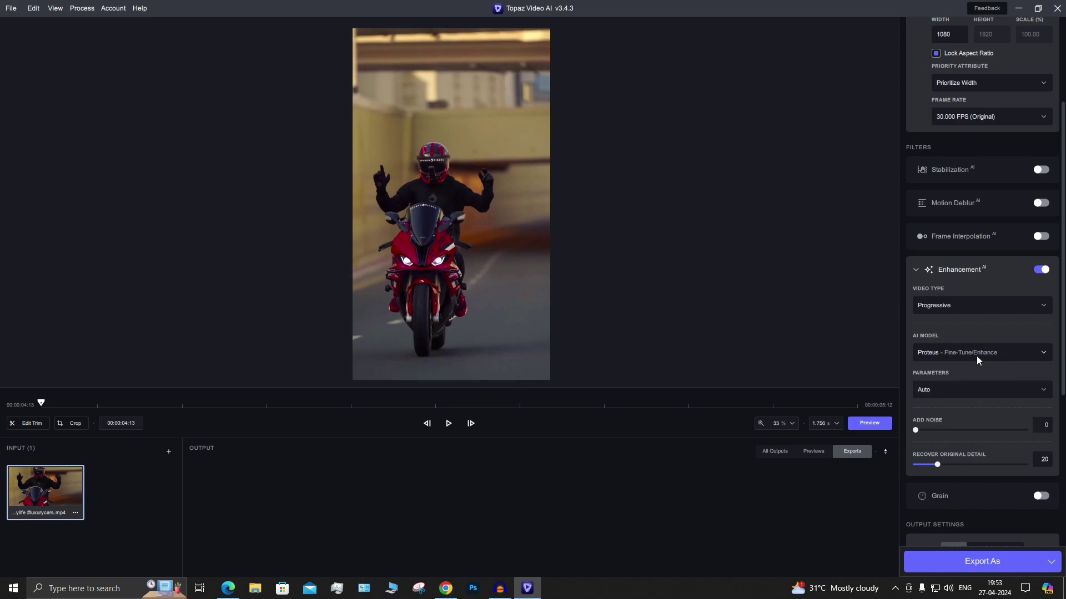
pyautogui.click(930, 391)
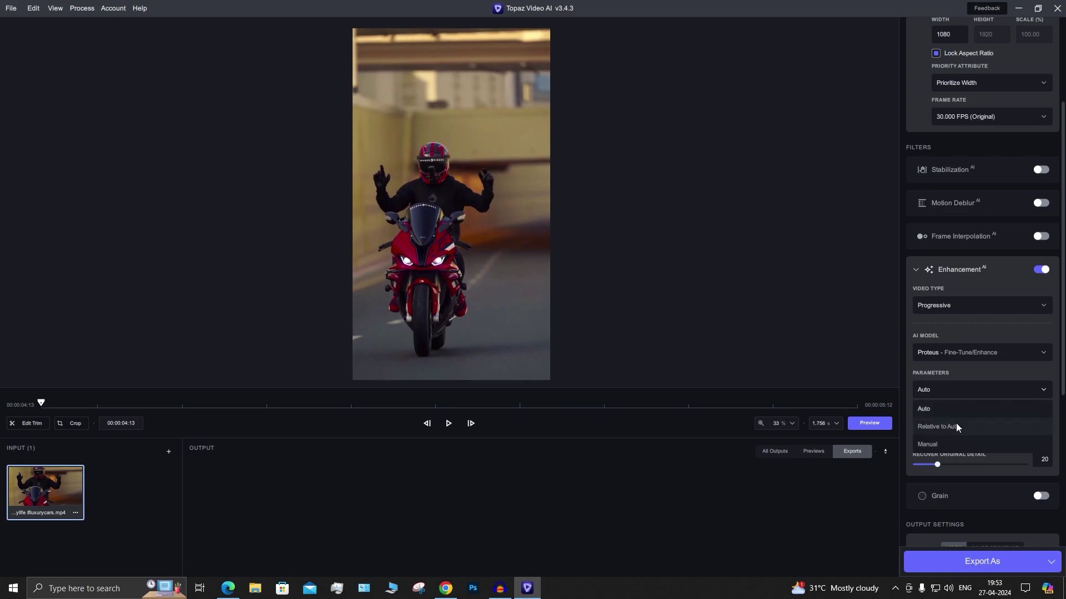
pyautogui.click(950, 444)
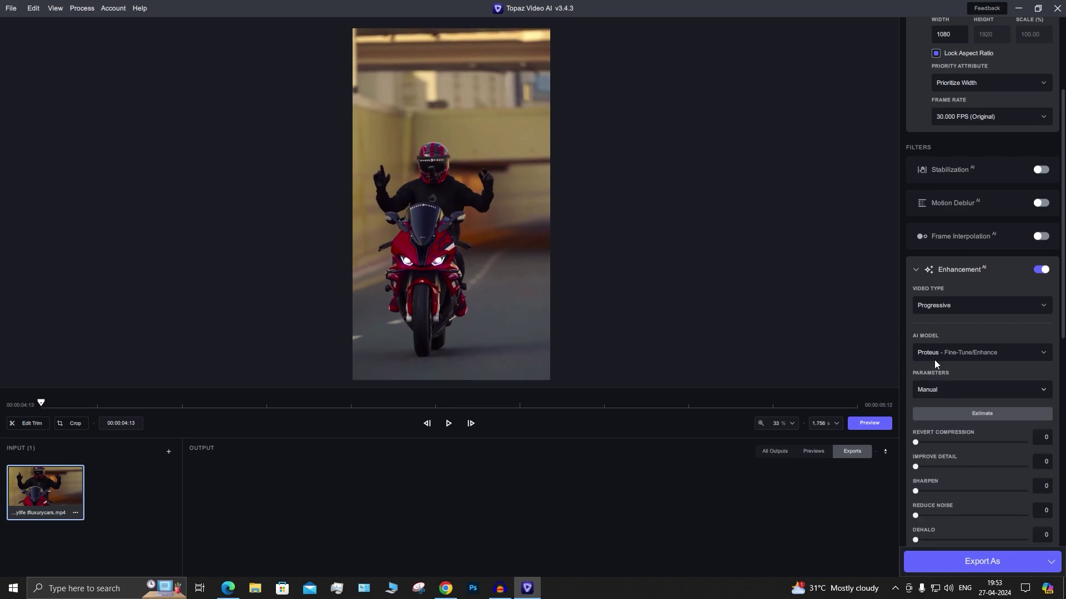
pyautogui.scroll(-2, 934, 368)
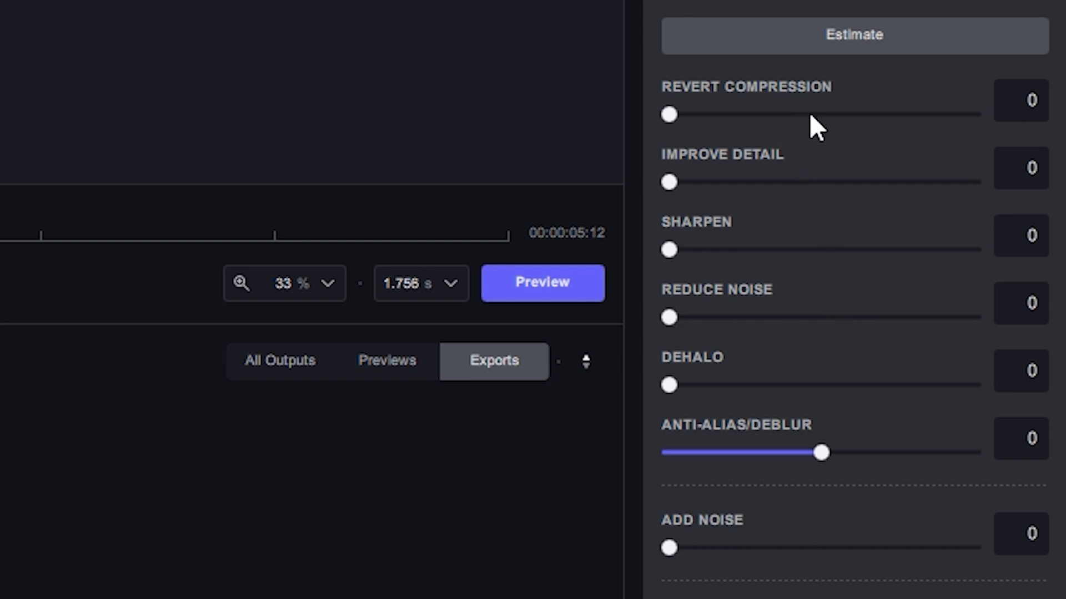
# Set Revert Compression and Improve Detail to 100 and Sharpen to 60.
pyautogui.moveTo(669, 114); pyautogui.dragTo(979, 114)
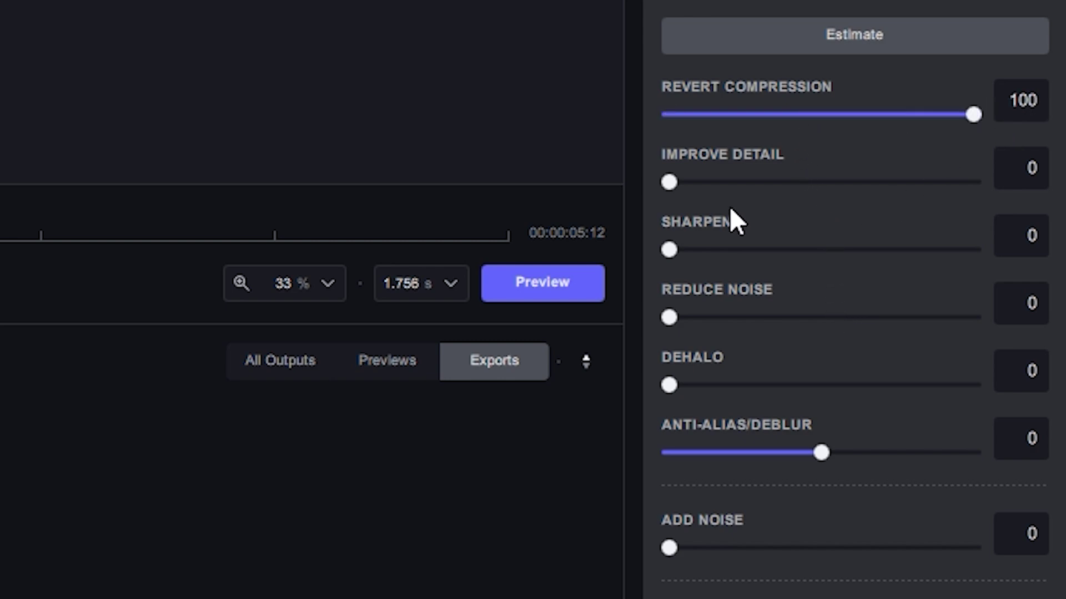
pyautogui.moveTo(670, 182); pyautogui.dragTo(978, 182)
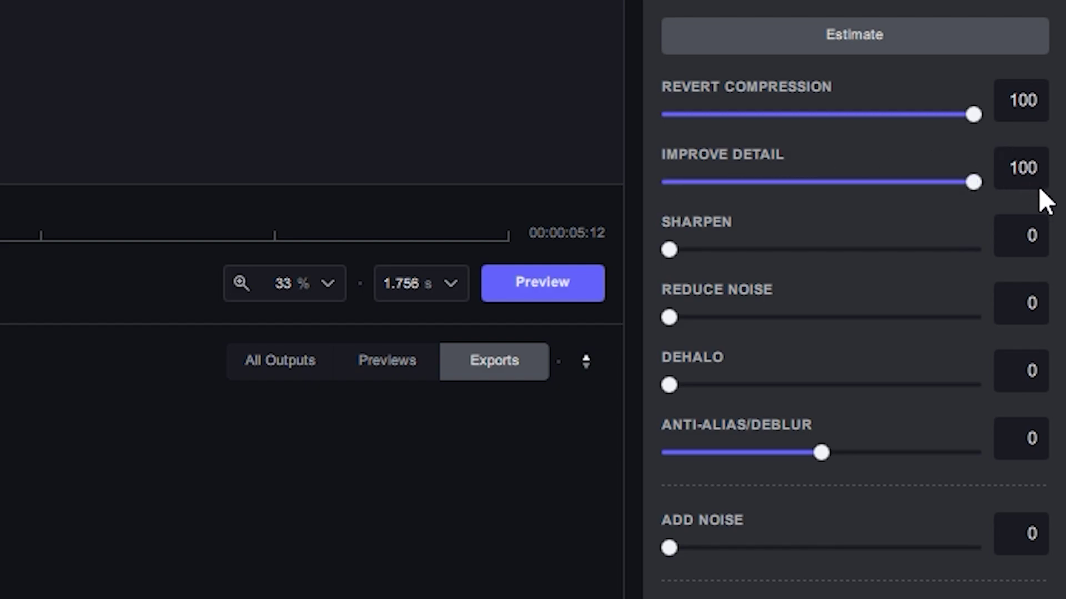
pyautogui.doubleClick(1035, 237)
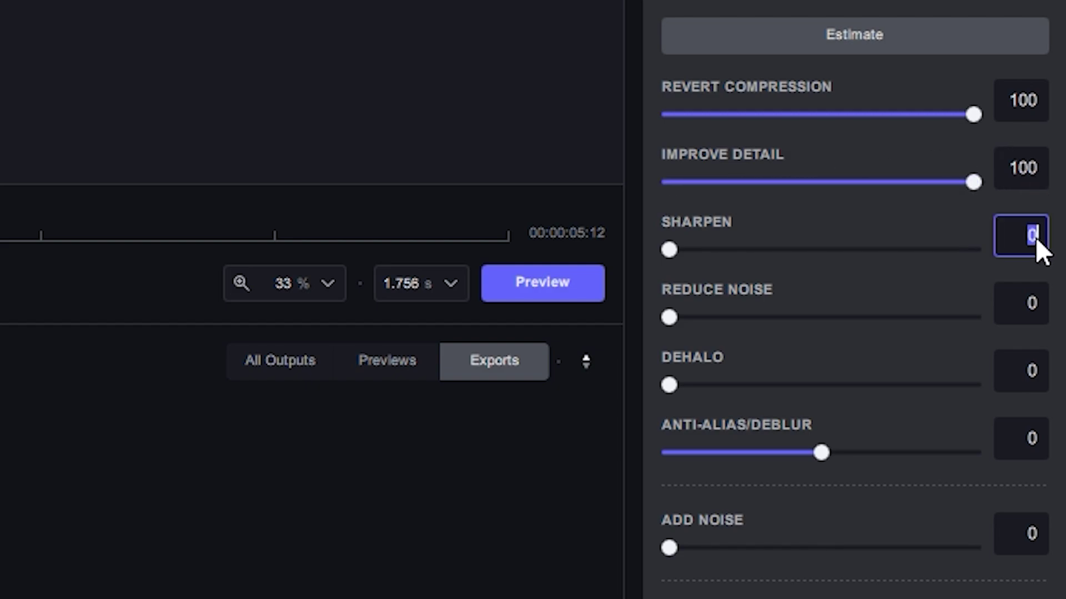
pyautogui.write('60')
pyautogui.press('Return')
# Set Reduce Noise to 61, Dehalo to 21 and Anti-Alias/Deblur to -100.
pyautogui.moveTo(670, 317); pyautogui.dragTo(853, 318)
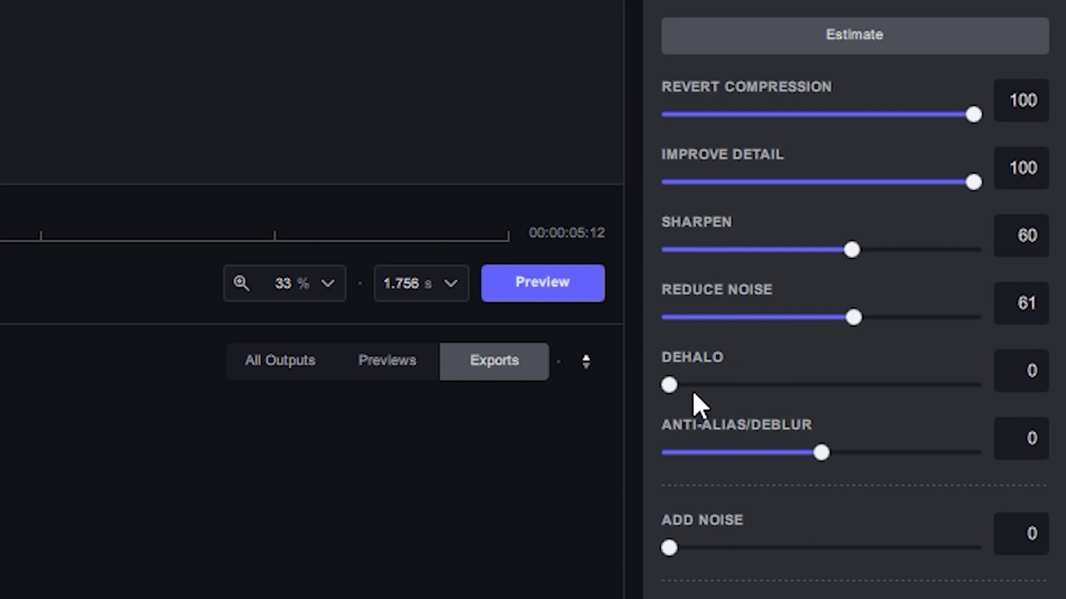
pyautogui.moveTo(669, 384); pyautogui.dragTo(733, 384)
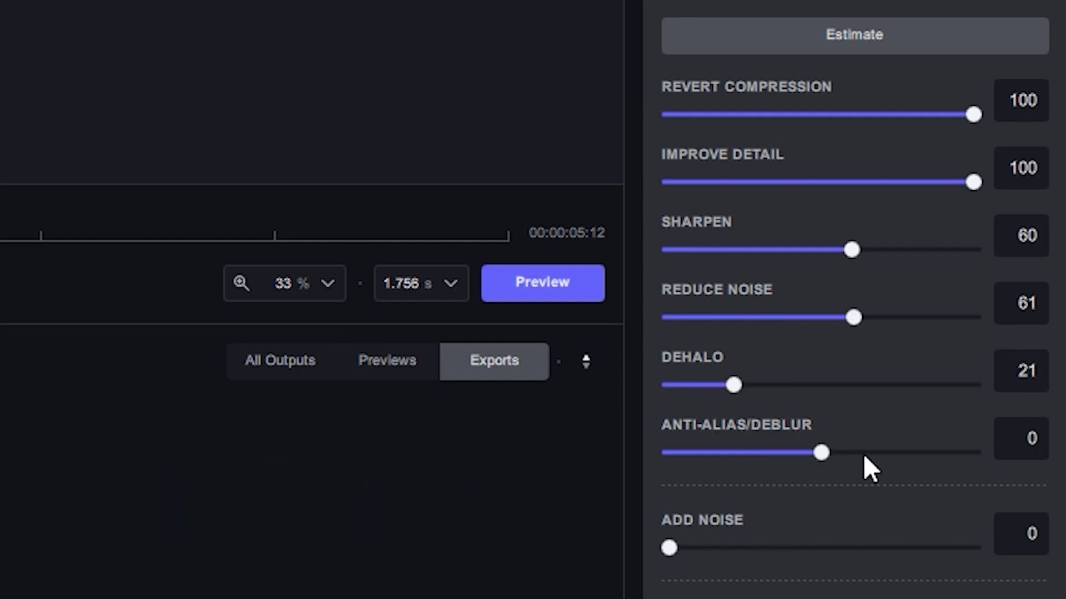
pyautogui.moveTo(821, 453); pyautogui.dragTo(670, 451)
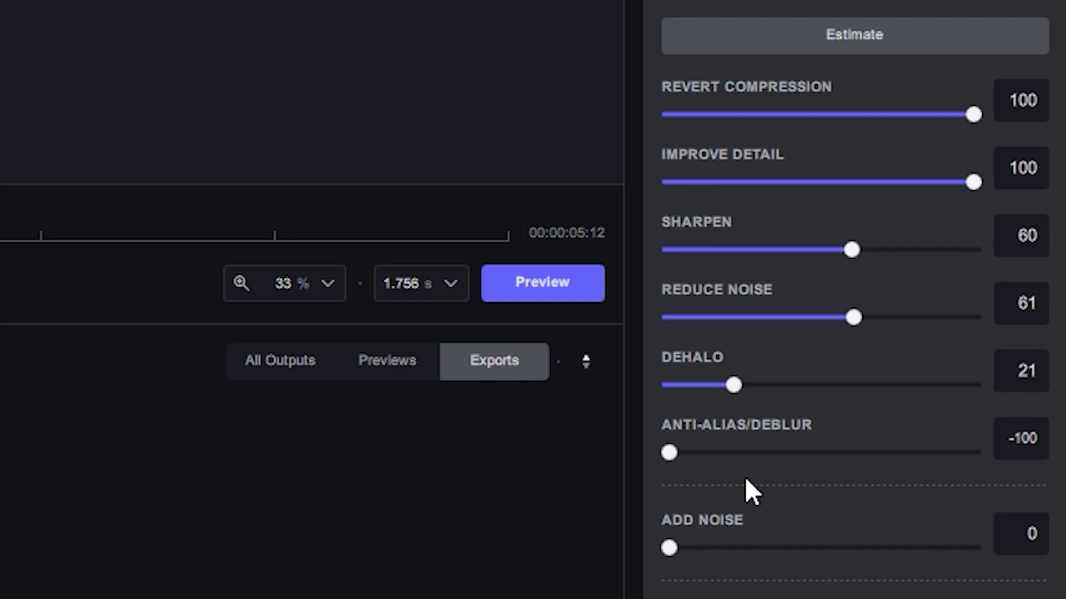
pyautogui.scroll(-2, 745, 477)
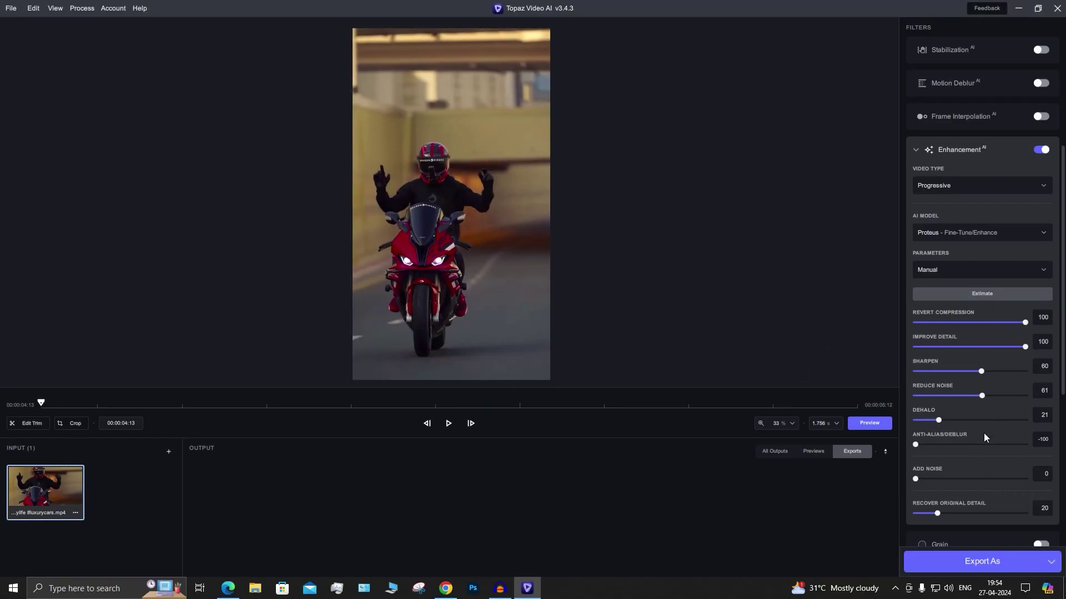
# Preview the enhanced rider close-up and drag the before/after split divider across him.
pyautogui.click(864, 423)
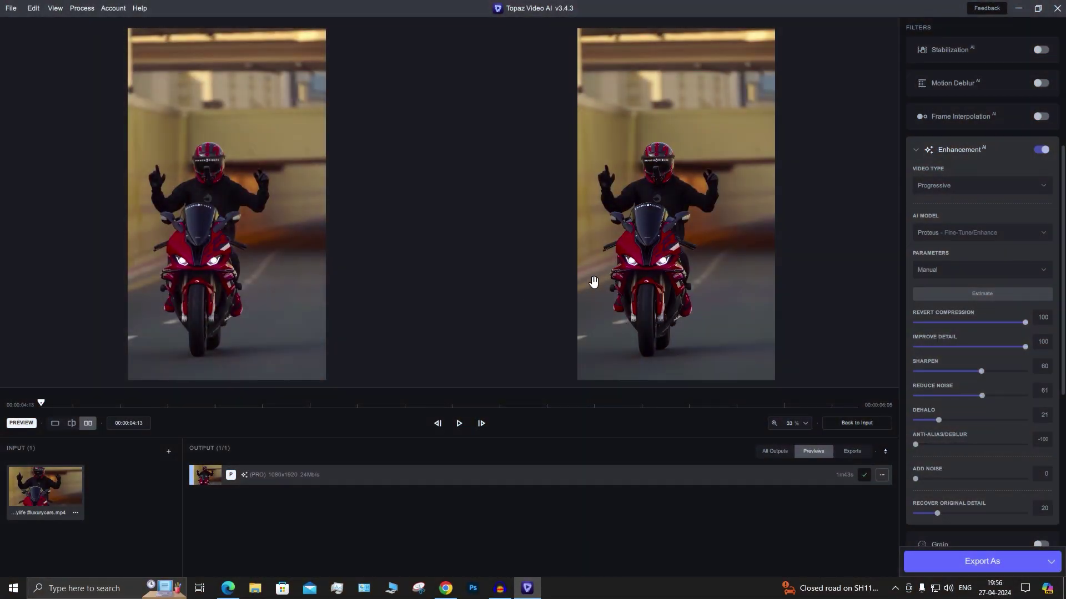
pyautogui.scroll(2, 666, 275)
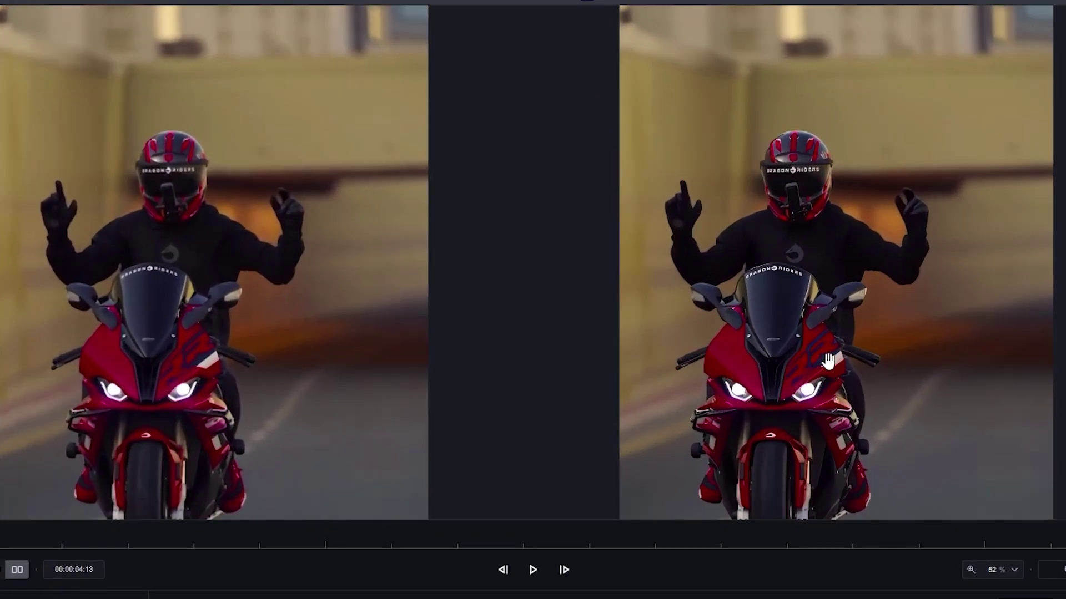
pyautogui.scroll(3, 829, 358)
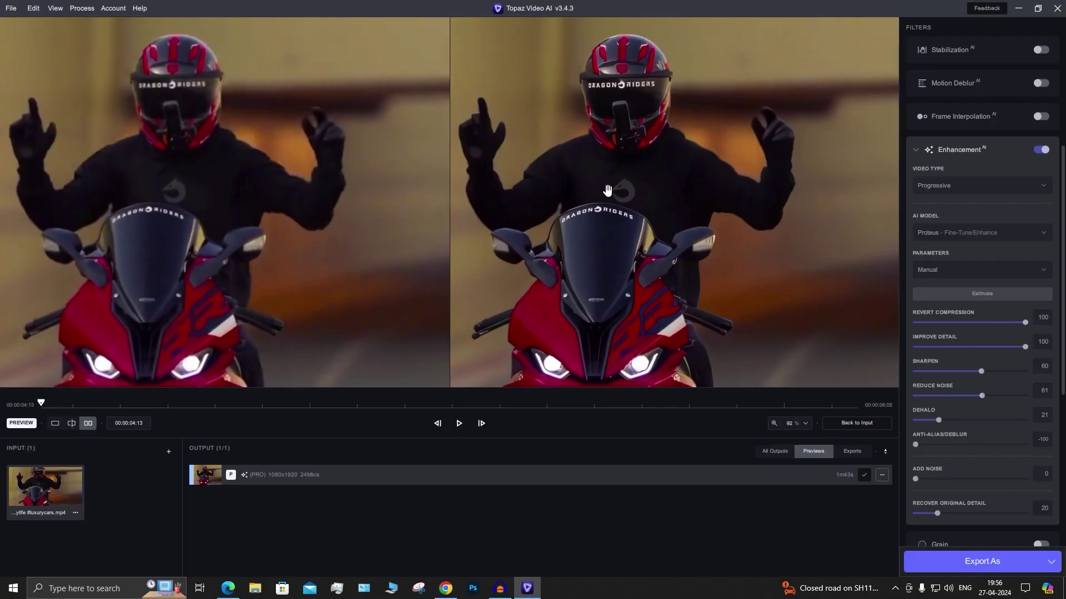
pyautogui.moveTo(609, 190); pyautogui.dragTo(427, 185)
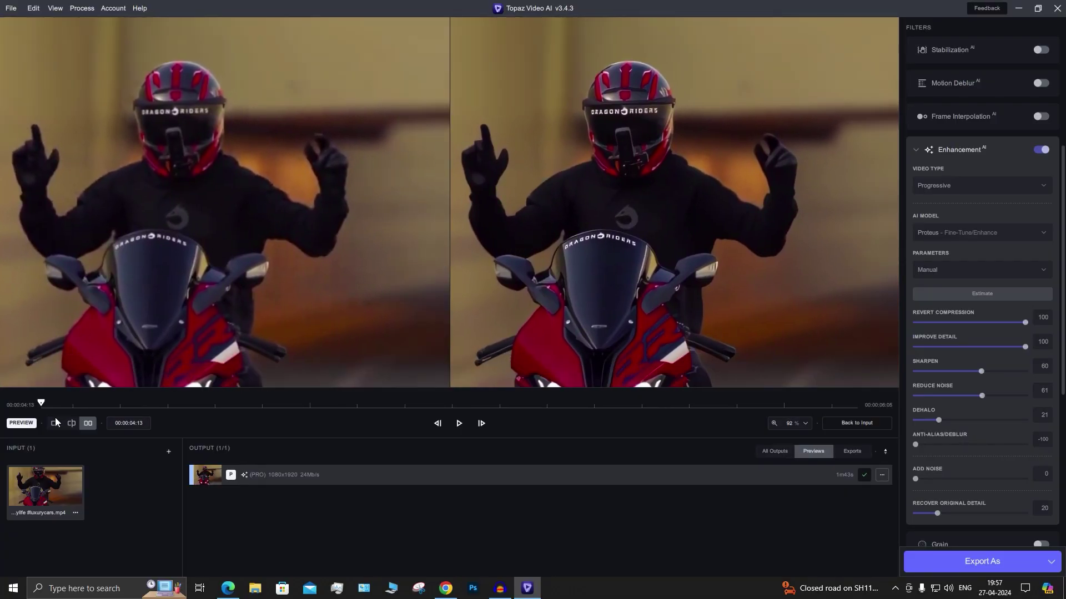
pyautogui.click(56, 423)
pyautogui.moveTo(358, 250)
pyautogui.mouseDown()
pyautogui.moveTo(410, 229)
pyautogui.moveTo(410, 200)
pyautogui.mouseUp()
pyautogui.click(71, 423)
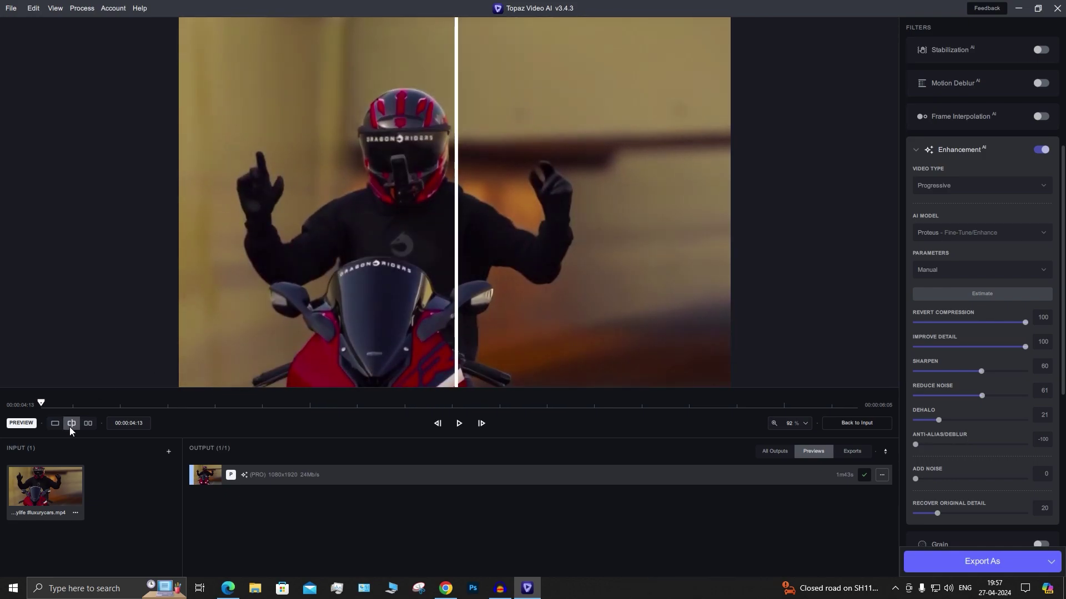
pyautogui.moveTo(455, 232)
pyautogui.mouseDown()
pyautogui.moveTo(442, 231)
pyautogui.moveTo(537, 226)
pyautogui.moveTo(223, 227)
pyautogui.mouseUp()
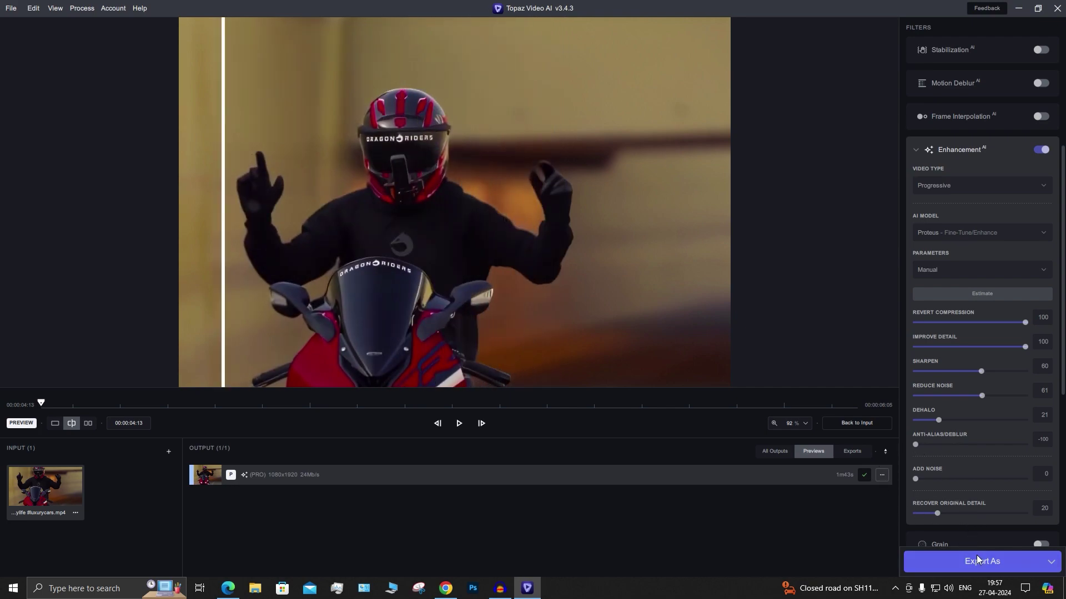
pyautogui.scroll(-3, 987, 483)
pyautogui.scroll(-2, 988, 453)
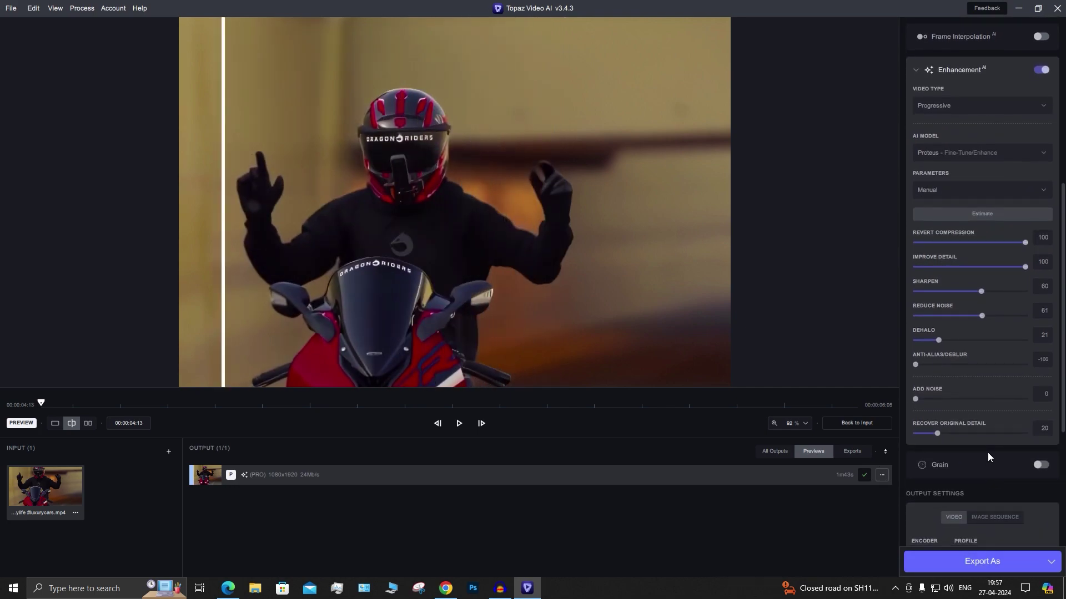
pyautogui.scroll(-3, 988, 453)
pyautogui.scroll(-3, 988, 452)
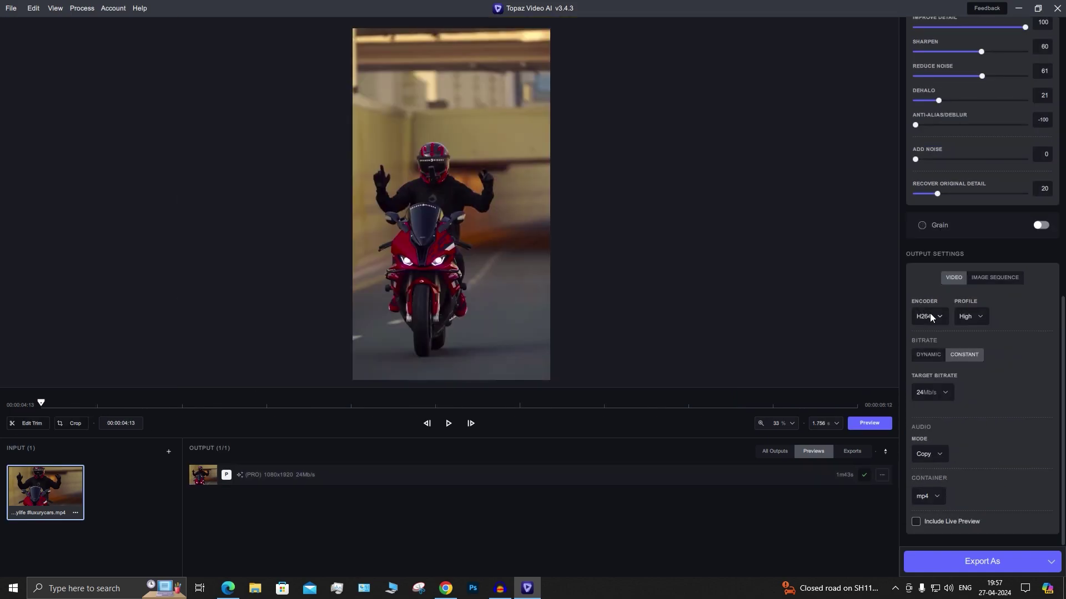
# Choose the H264 encoder with High profile and a constant bitrate.
pyautogui.click(931, 317)
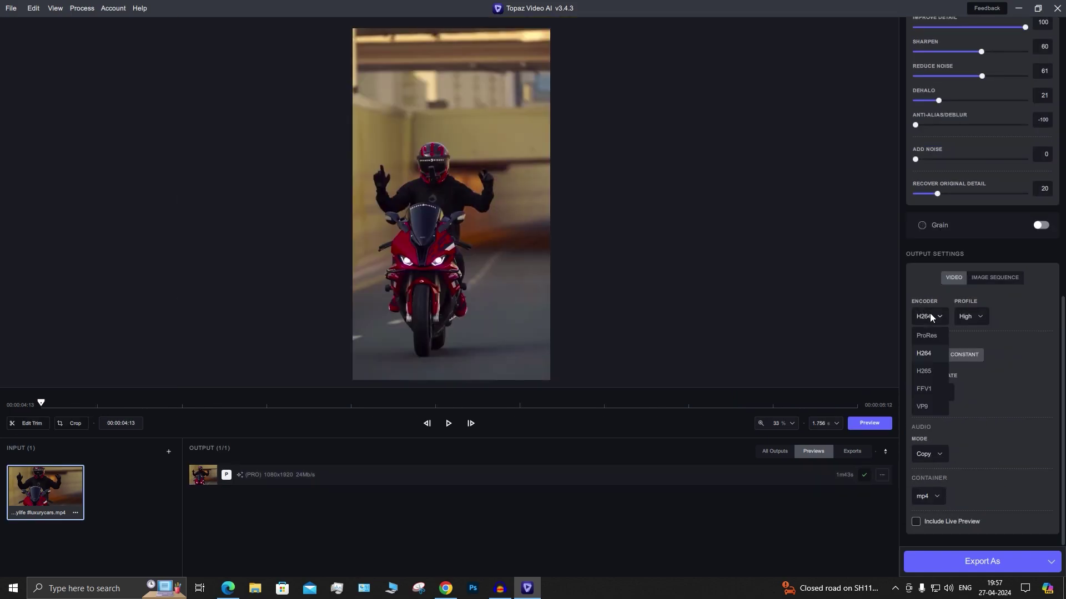
pyautogui.click(929, 355)
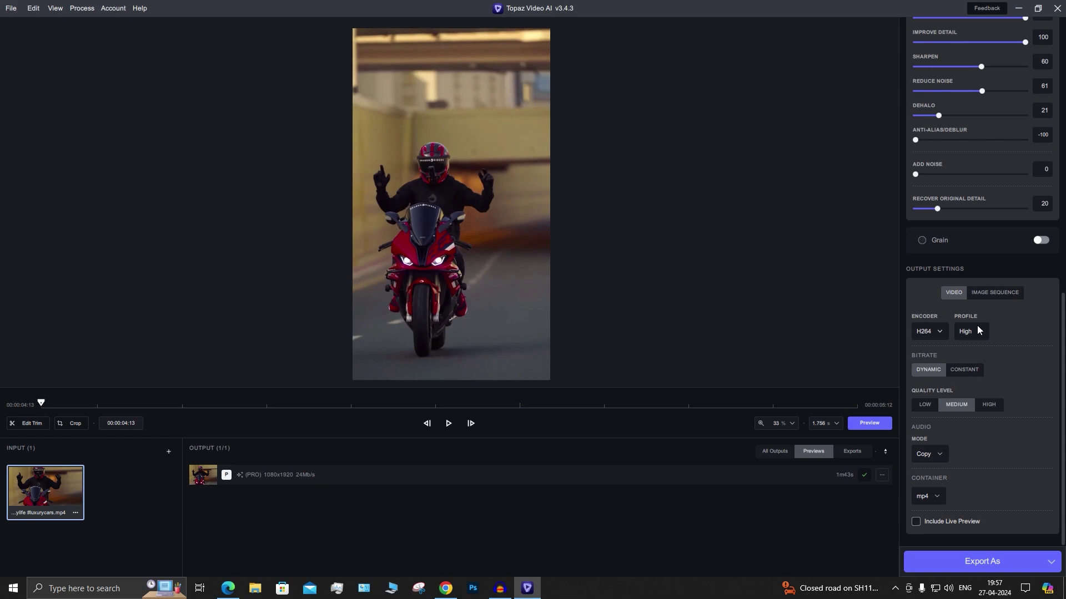
pyautogui.click(978, 331)
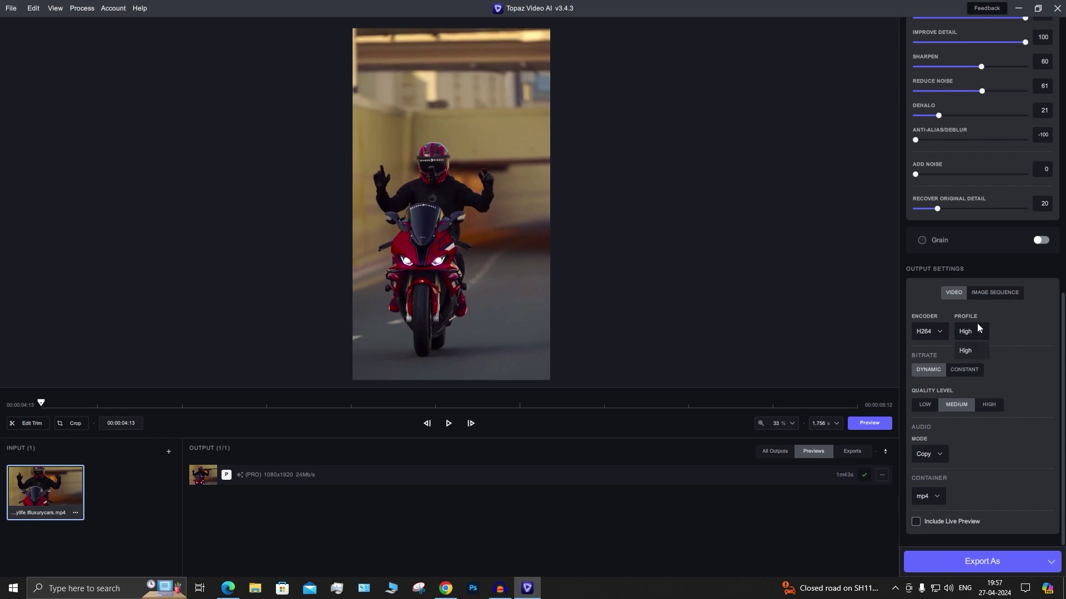
pyautogui.click(966, 370)
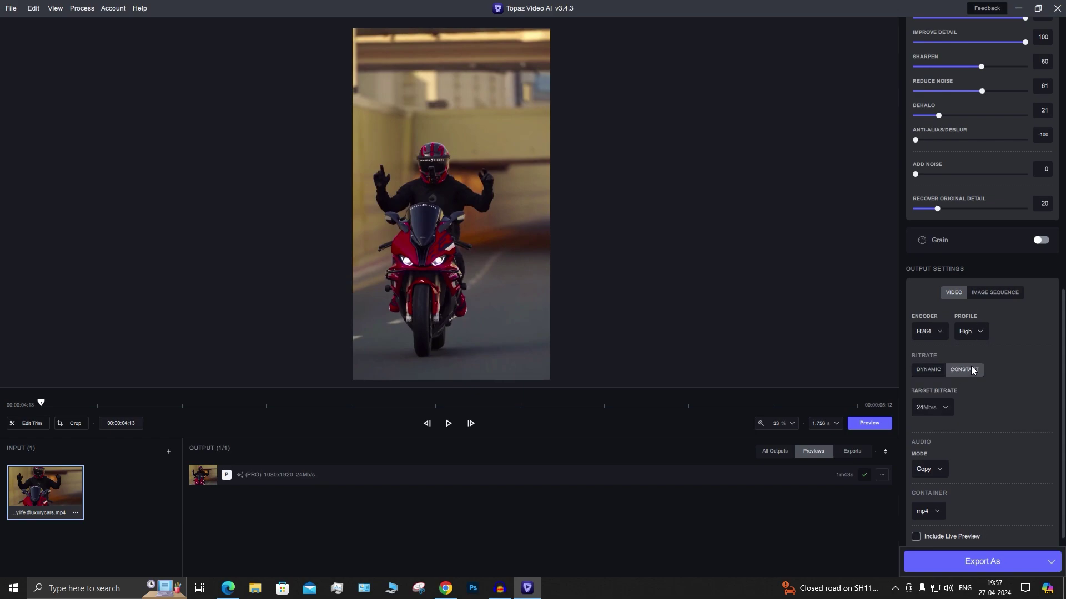
# Set the target bitrate to 180 Mb/s with an mp4 container.
pyautogui.click(944, 408)
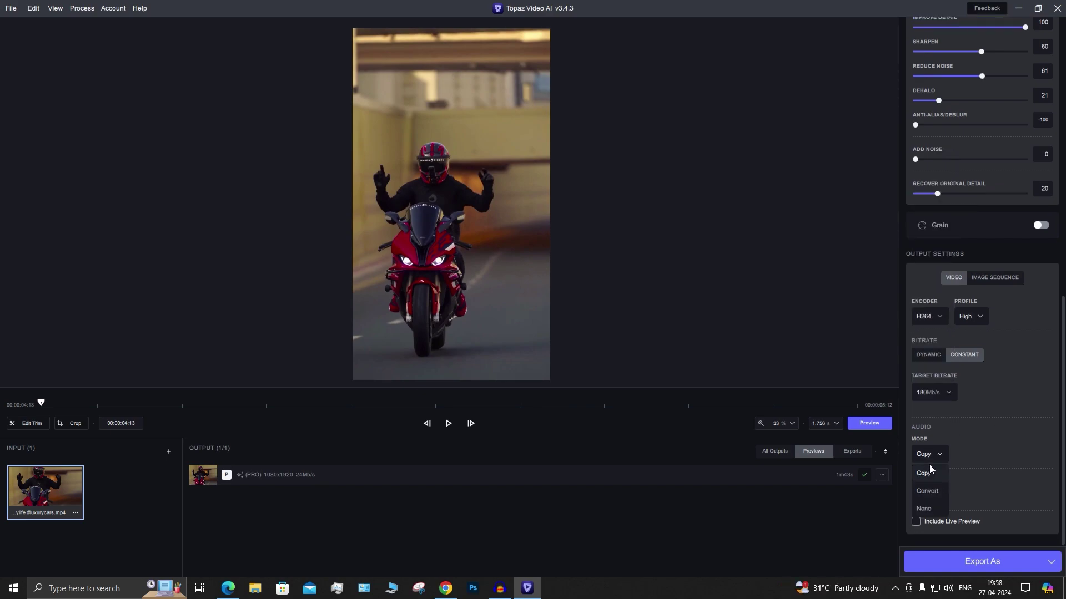
pyautogui.click(930, 471)
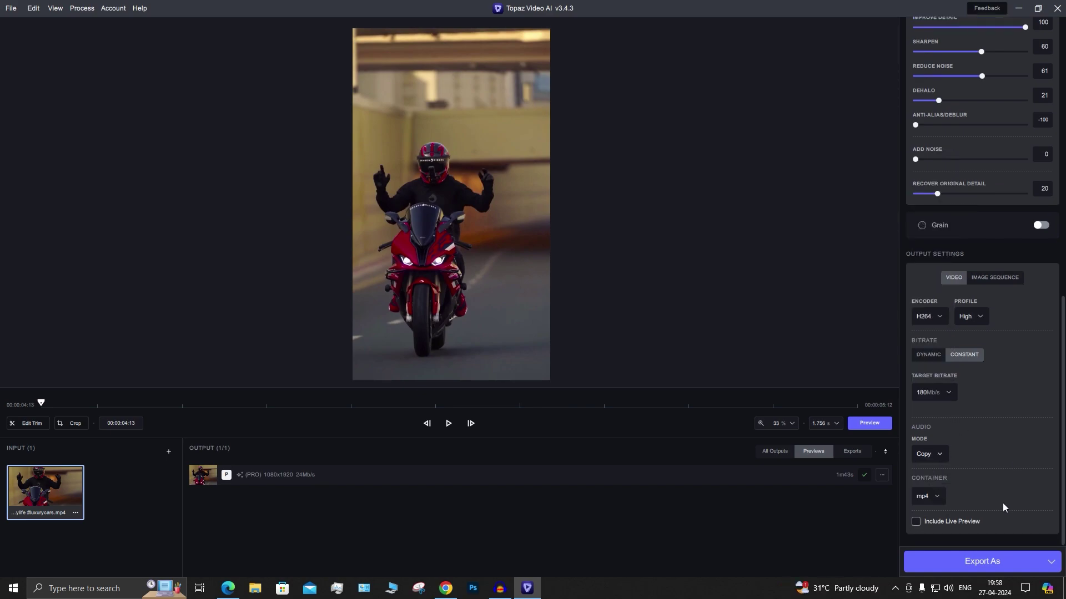
pyautogui.click(931, 501)
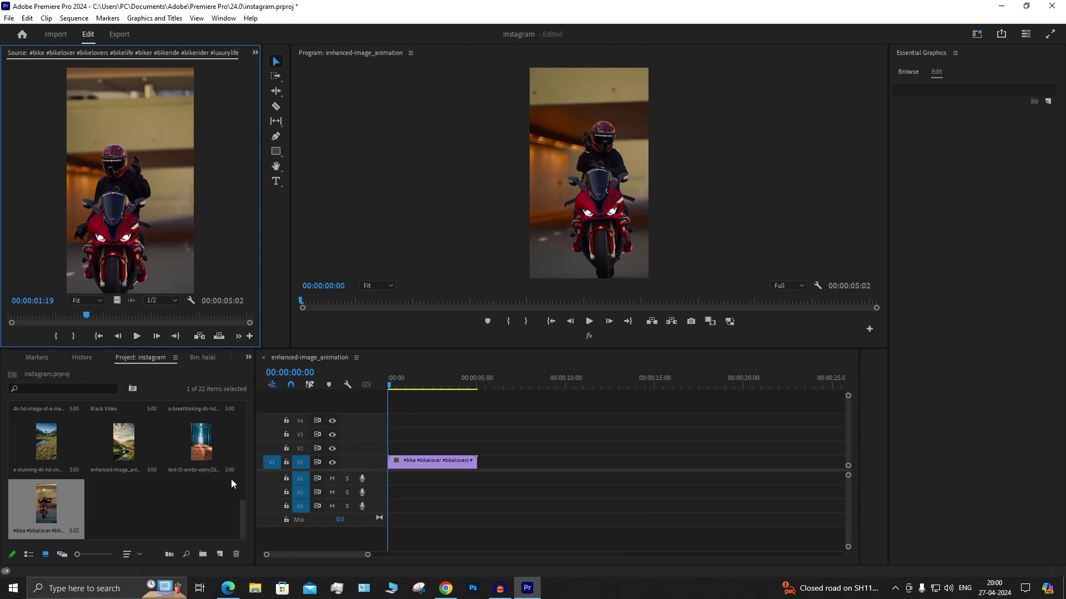
# Auto-correct the clip in Lumetri Basic Correction at 50% zoom: exposure 1.0, contrast -30.1.
pyautogui.click(224, 18)
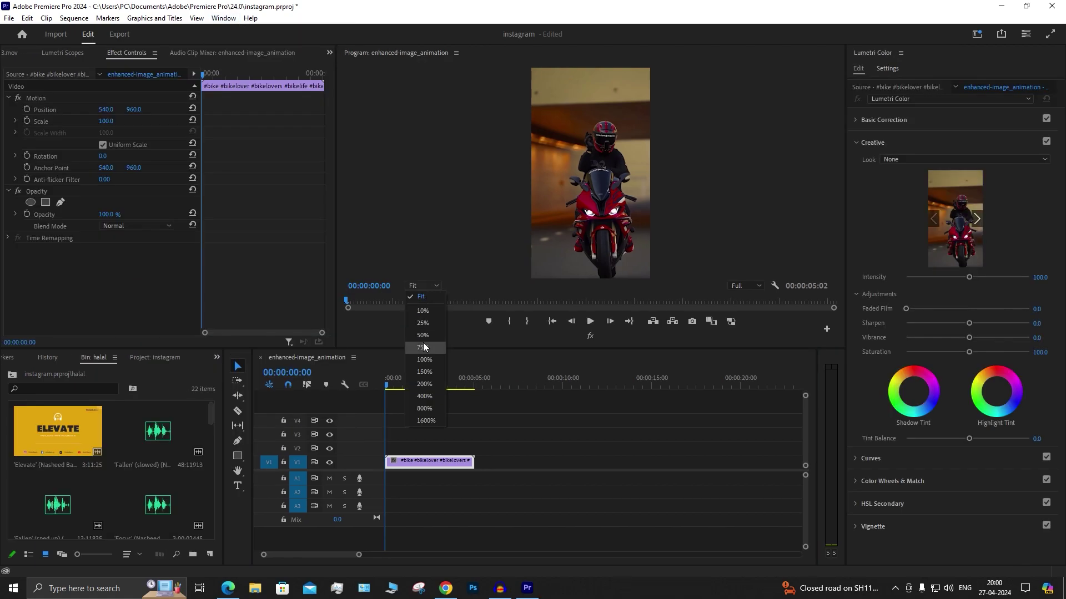
pyautogui.click(423, 335)
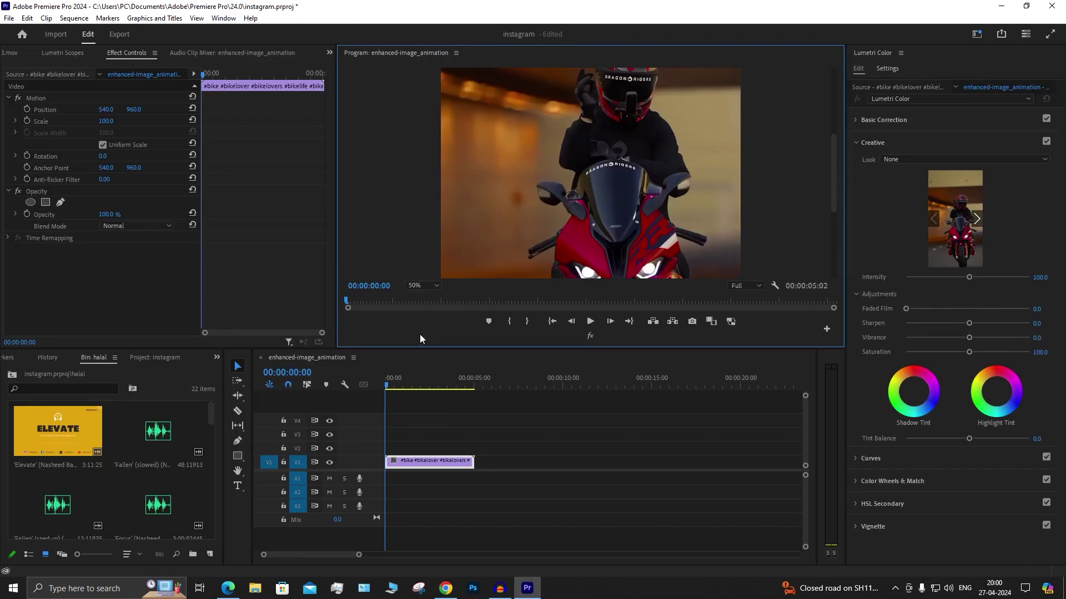
pyautogui.scroll(-3, 837, 174)
pyautogui.scroll(3, 835, 163)
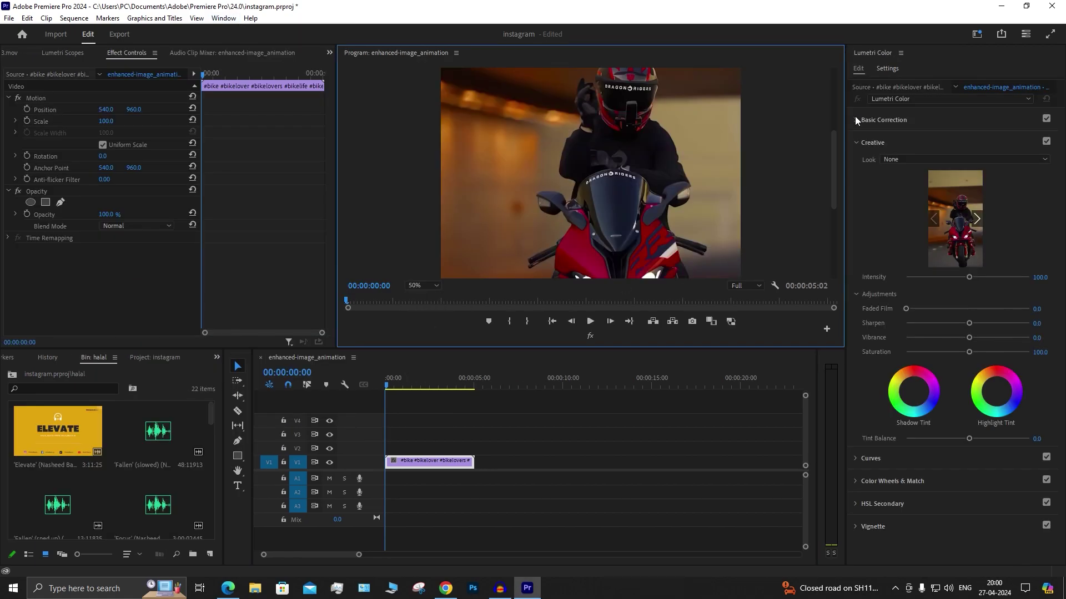
pyautogui.click(855, 119)
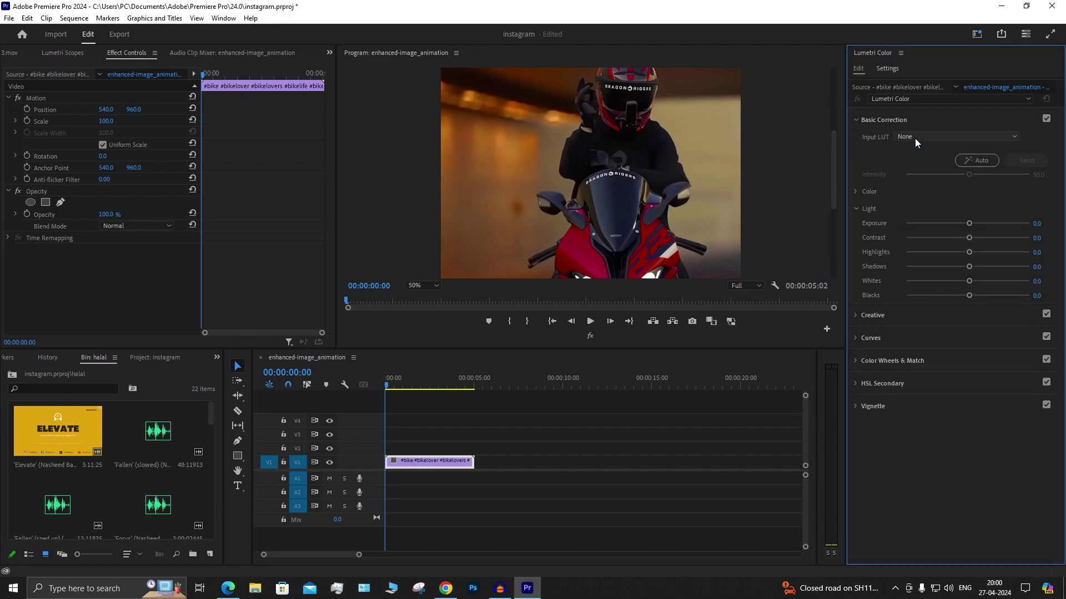
pyautogui.click(980, 159)
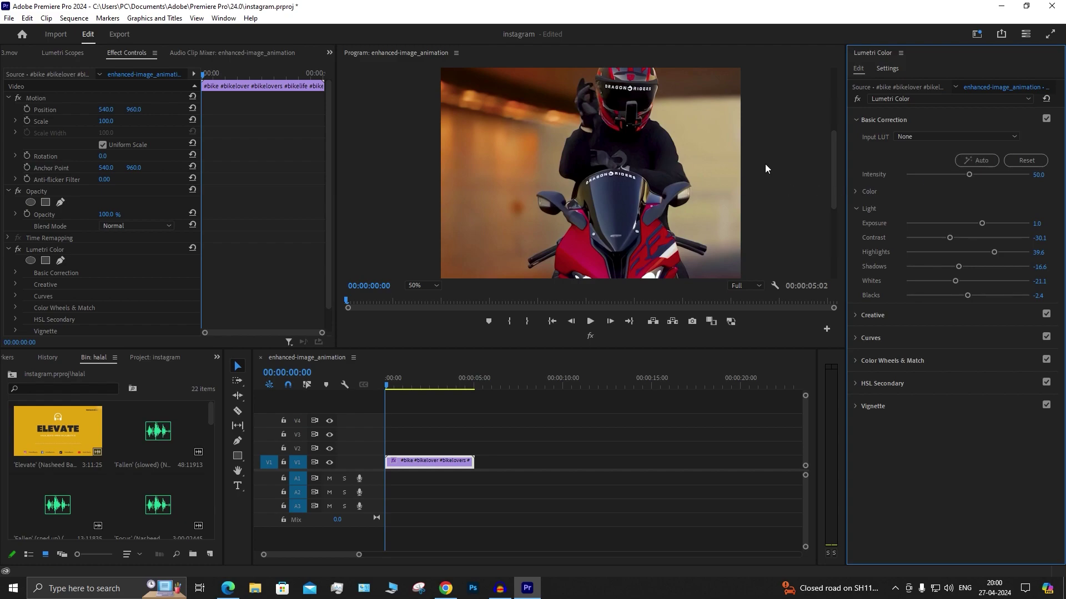
pyautogui.scroll(-2, 831, 182)
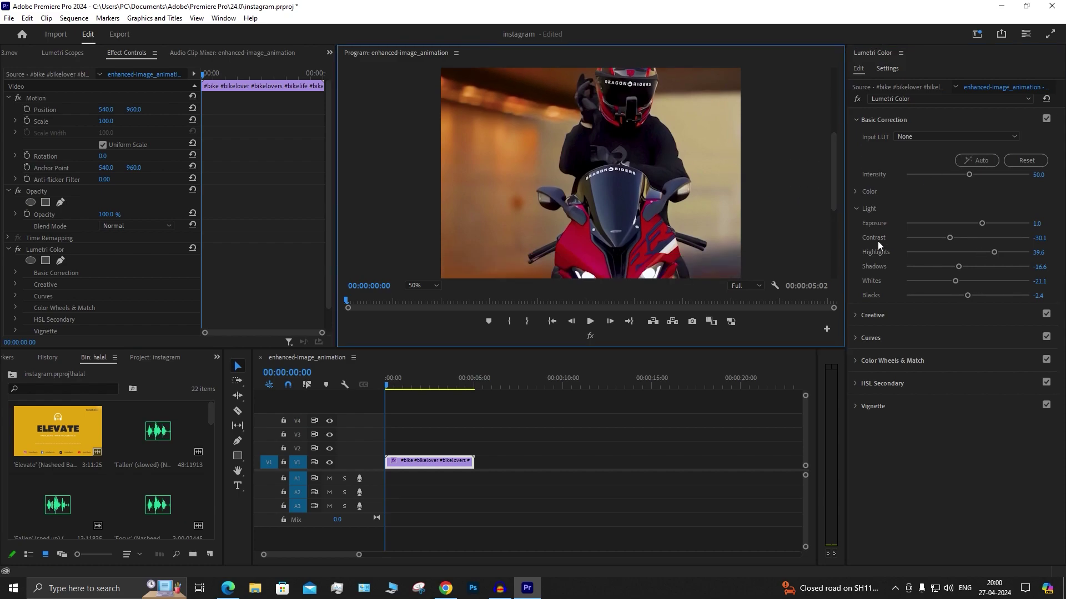